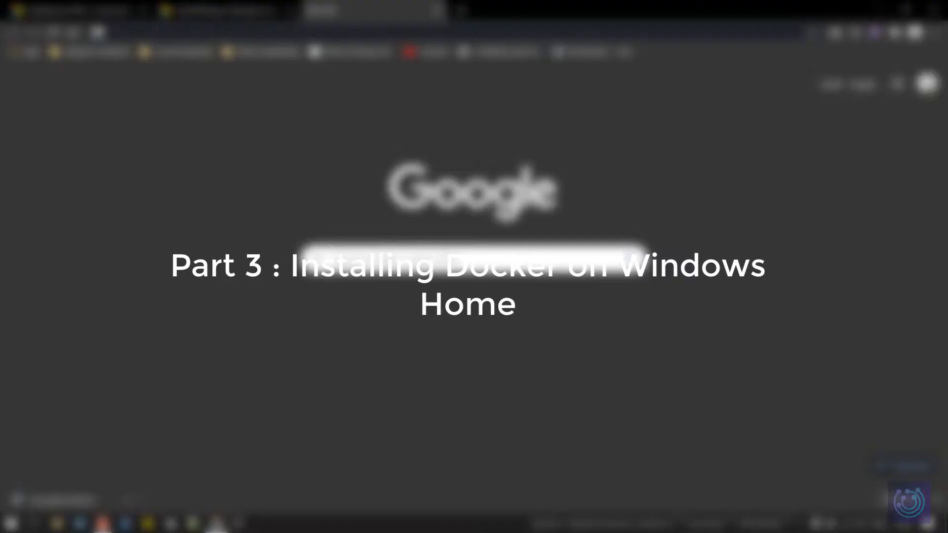
Search the web for "docker for windows" and open the Install Docker Desktop on Windows documentation page
{"action": "left_click", "coordinate": [245, 32]}
{"action": "type", "text": "doc"}
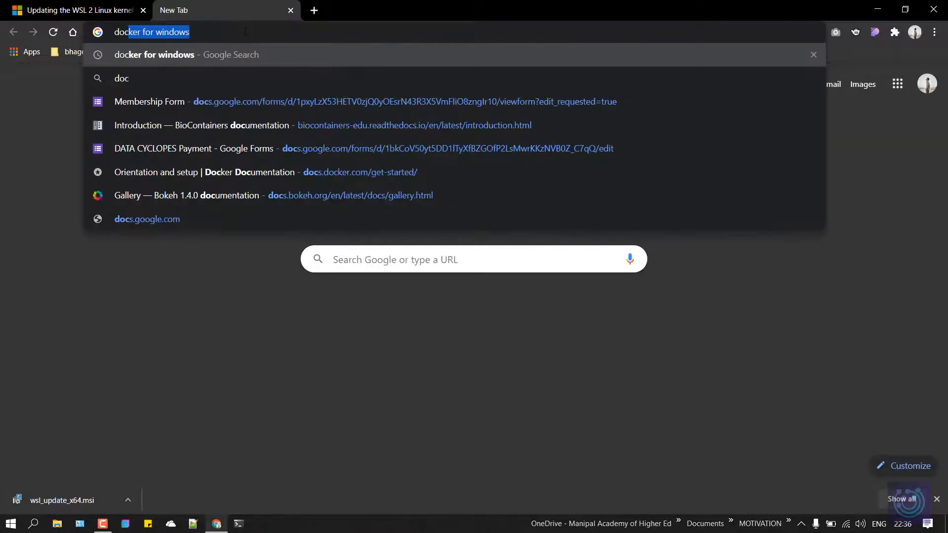
{"action": "type", "text": "ker"}
{"action": "key", "text": "Return"}
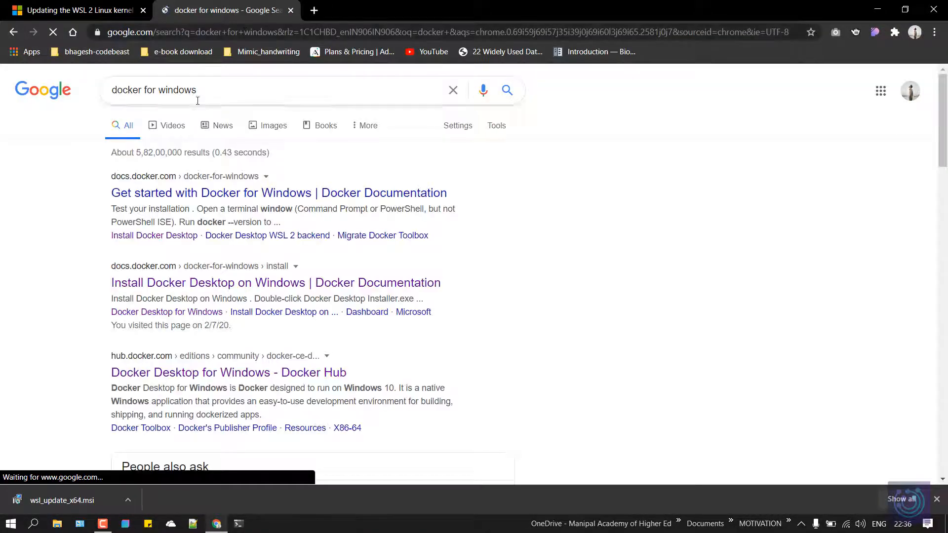
{"action": "left_click", "coordinate": [154, 284]}
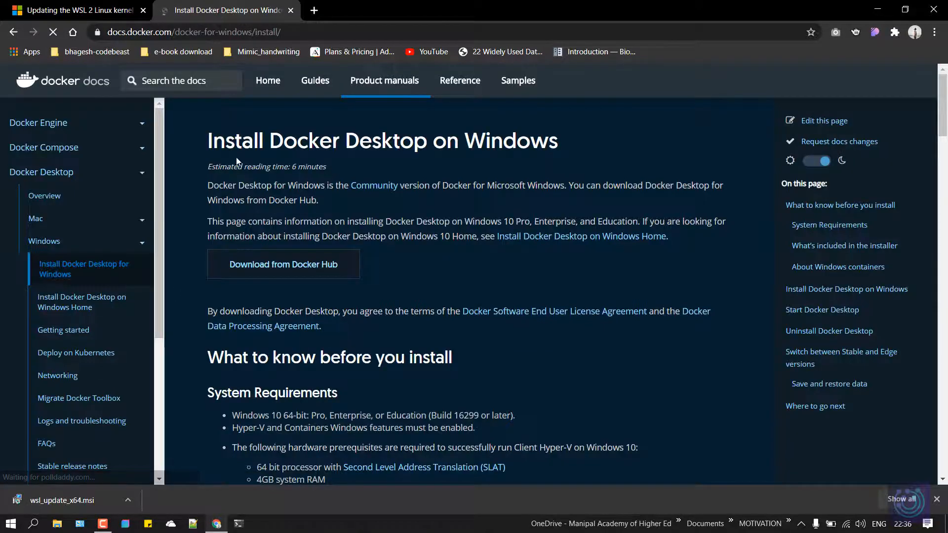
Review the system requirements on the install page, highlighting the Windows 10 edition and the Hyper-V and Containers features lines
{"action": "scroll", "coordinate": [337, 334], "scroll_direction": "down", "scroll_amount": 6}
{"action": "scroll", "coordinate": [469, 291], "scroll_direction": "up", "scroll_amount": 2}
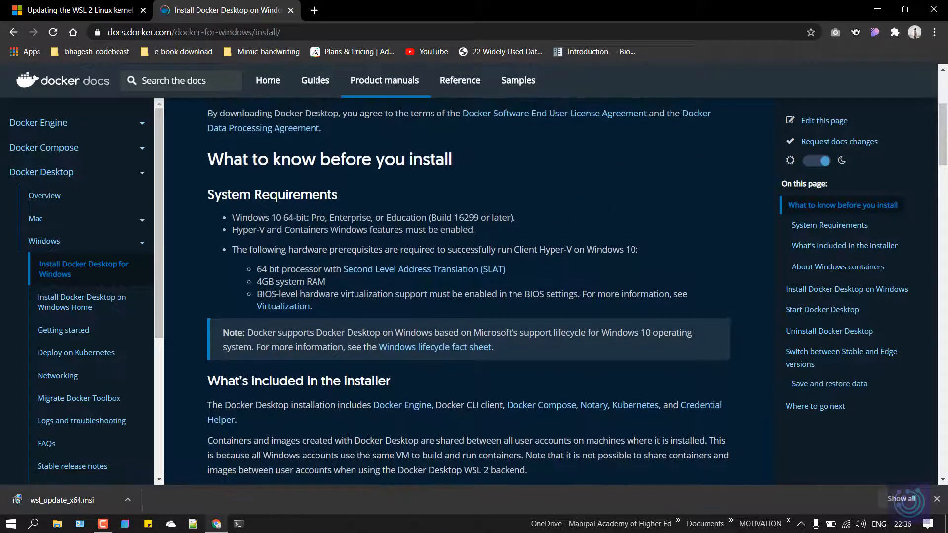
{"action": "left_click_drag", "start_coordinate": [232, 217], "coordinate": [507, 217]}
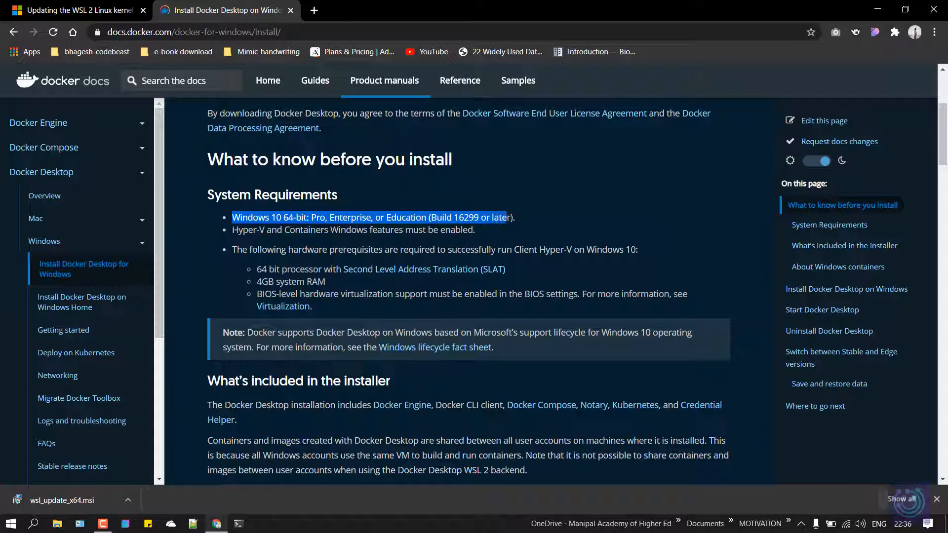
{"action": "left_click_drag", "start_coordinate": [232, 229], "coordinate": [462, 230]}
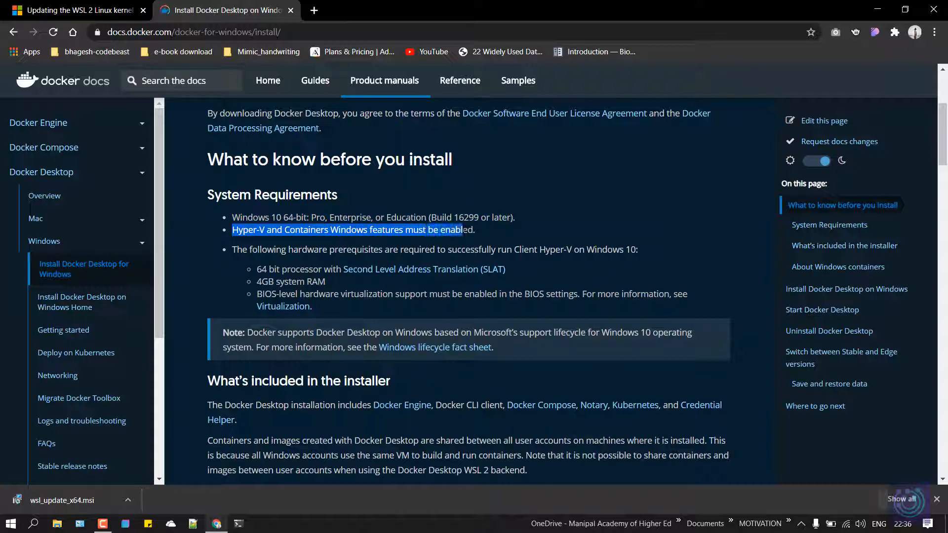
{"action": "left_click", "coordinate": [571, 232]}
Run winver to check the installed Windows edition and version against the requirements, and close the About Windows dialog
{"action": "key", "text": "super"}
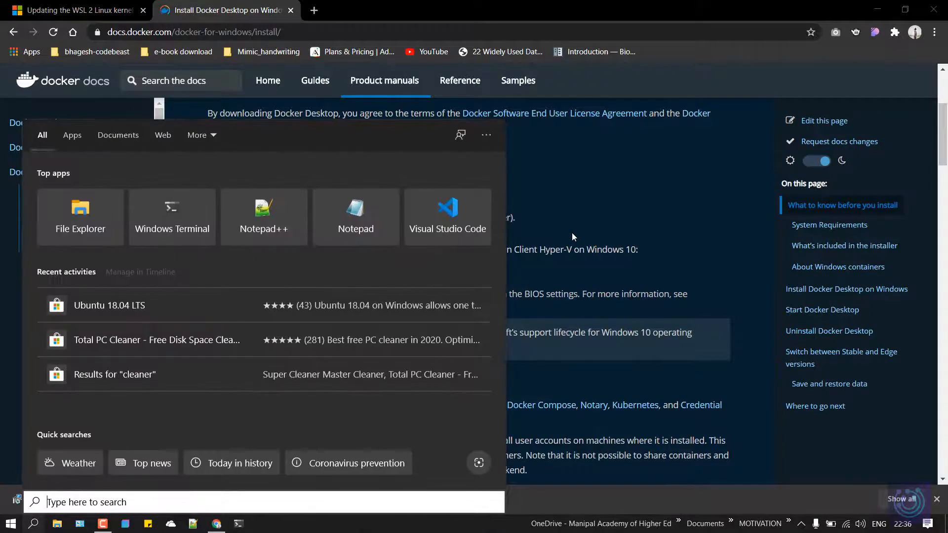
{"action": "type", "text": "win"}
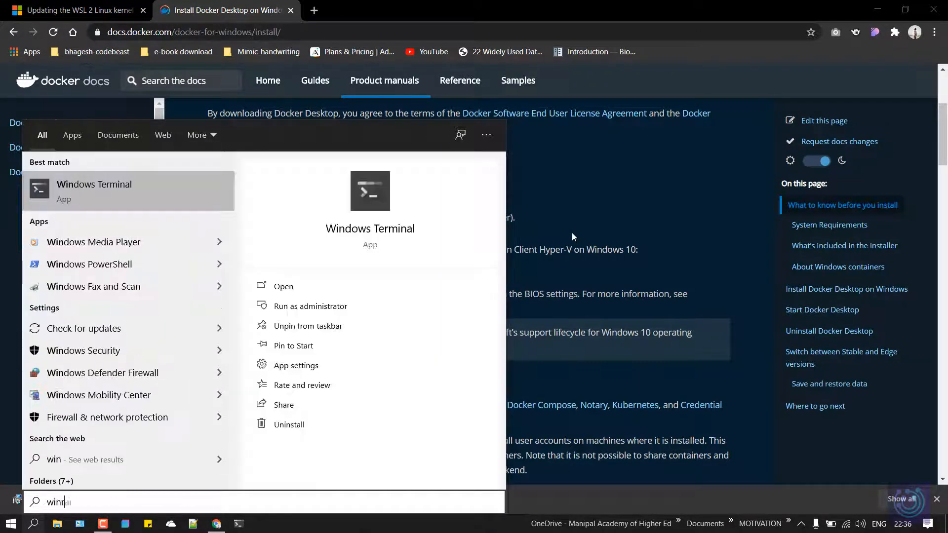
{"action": "type", "text": "ver"}
{"action": "key", "text": "Return"}
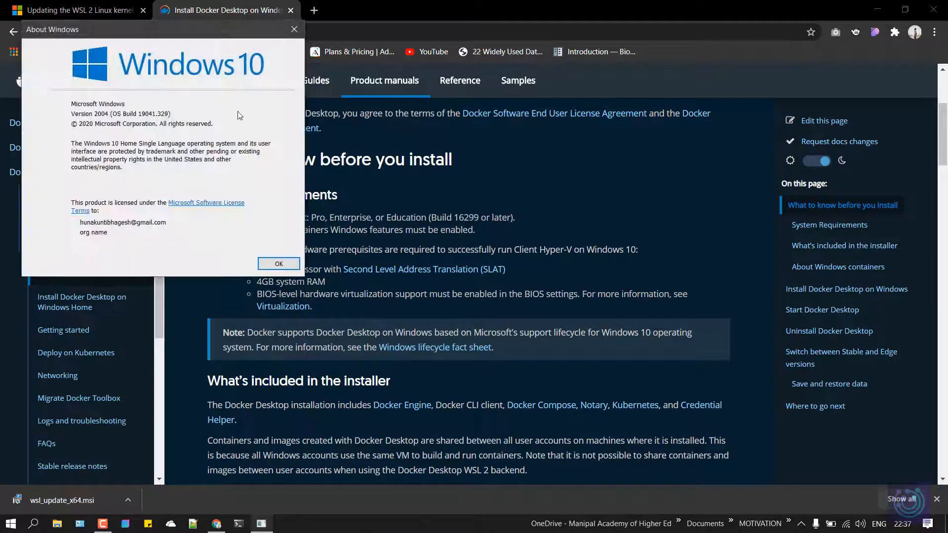
{"action": "left_click_drag", "start_coordinate": [203, 28], "coordinate": [597, 143]}
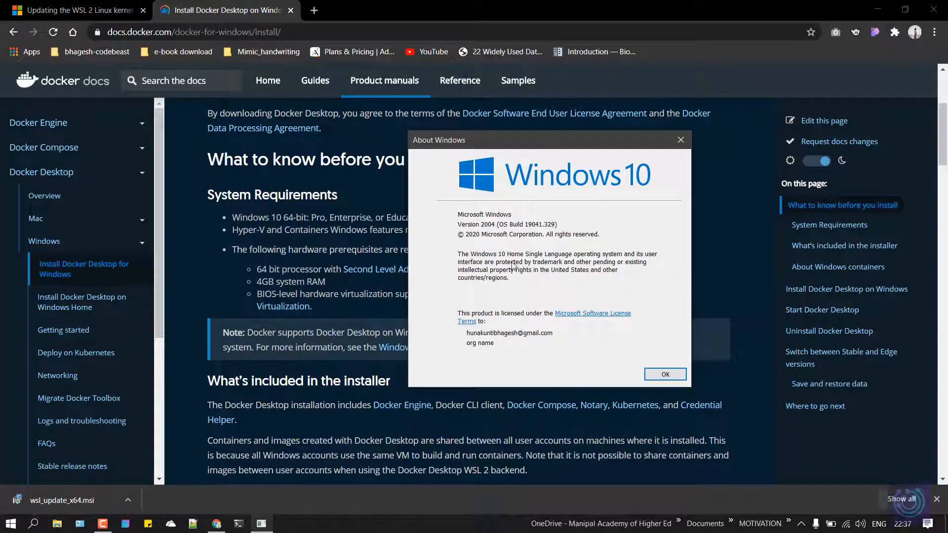
{"action": "left_click", "coordinate": [675, 143]}
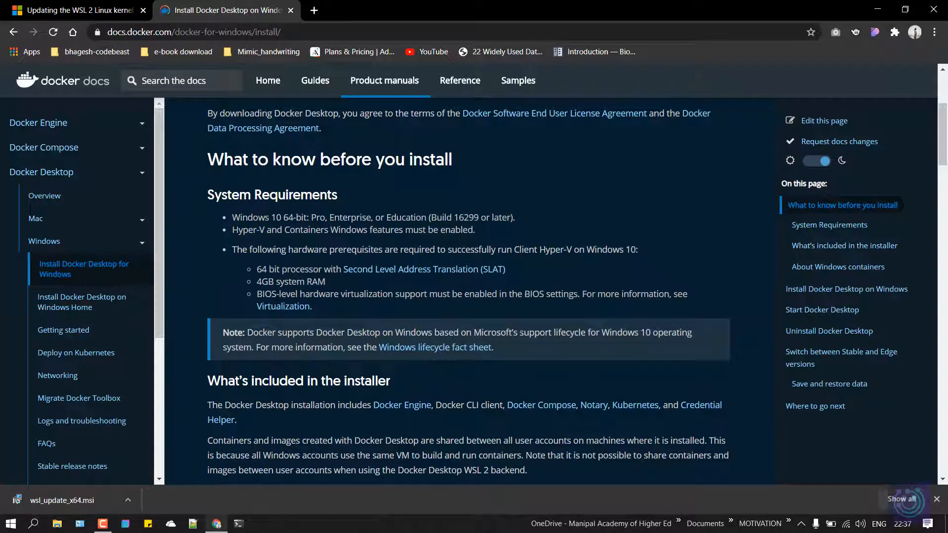
Return to the search results, open the Docker Hub page for Docker Desktop for Windows, and download Docker Desktop Installer to the Desktop
{"action": "scroll", "coordinate": [546, 385], "scroll_direction": "up", "scroll_amount": 2}
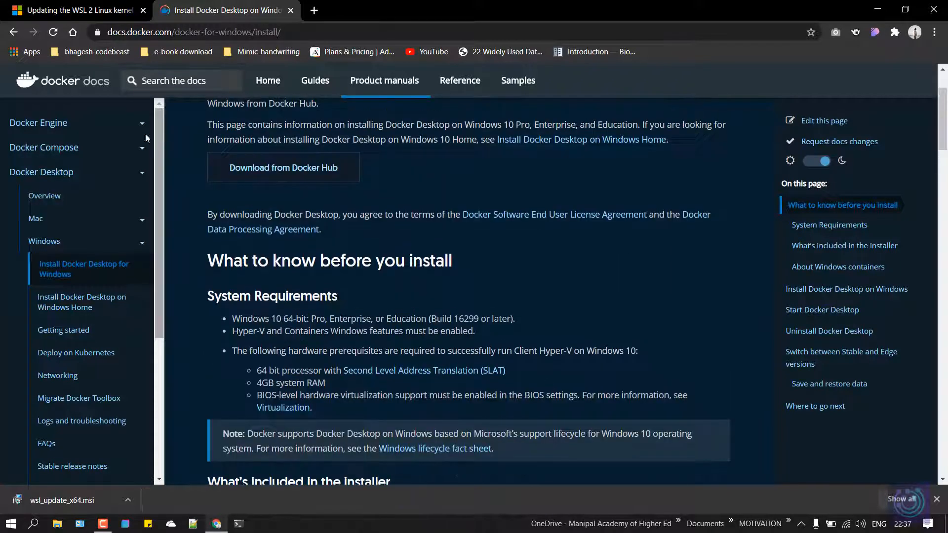
{"action": "key", "text": "alt+Left"}
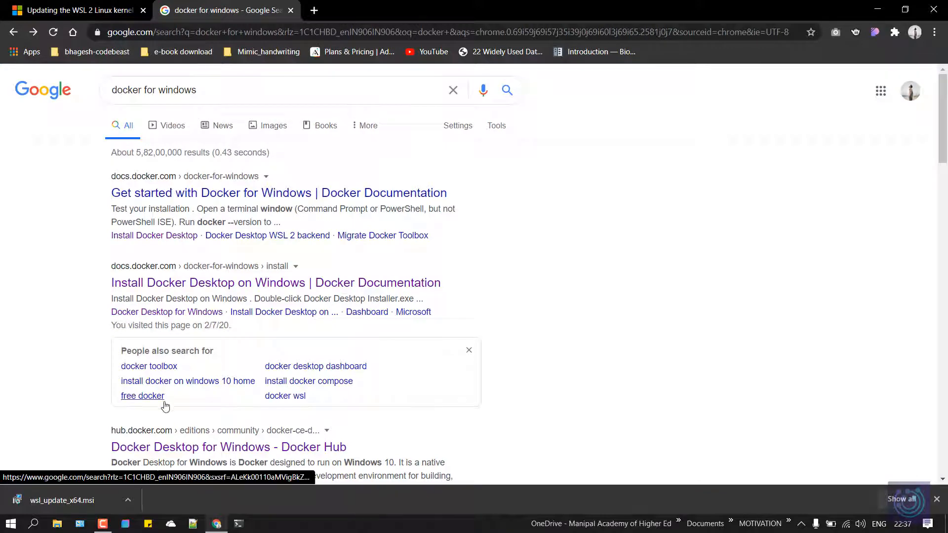
{"action": "left_click", "coordinate": [148, 451]}
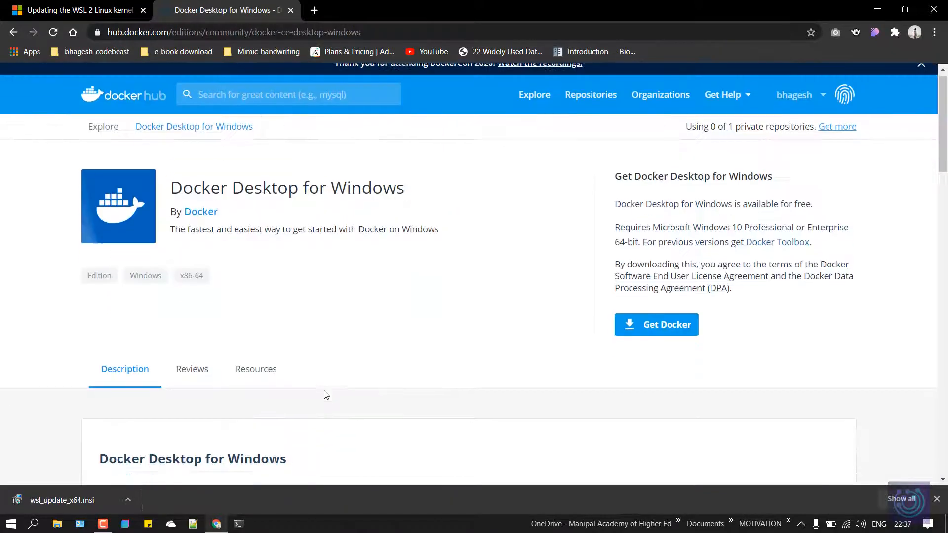
{"action": "left_click", "coordinate": [652, 323]}
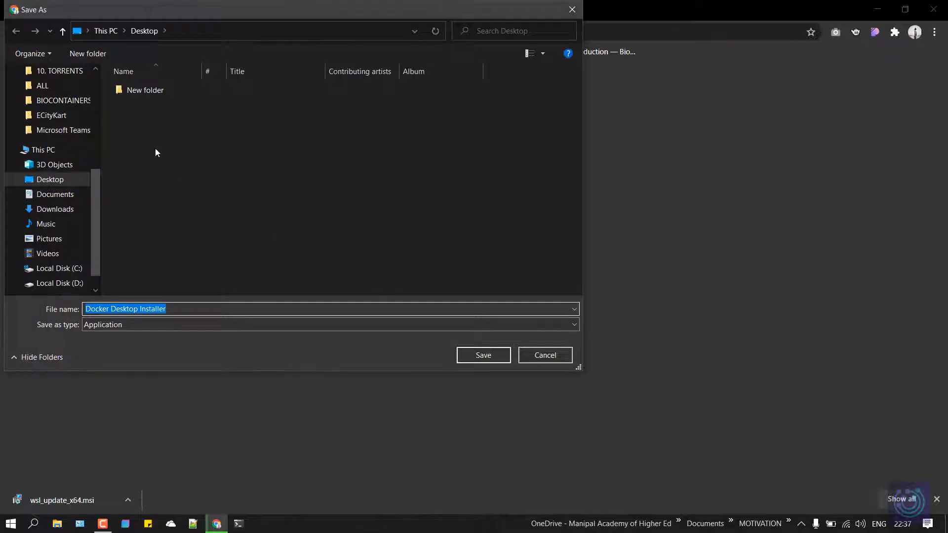
{"action": "left_click", "coordinate": [466, 352]}
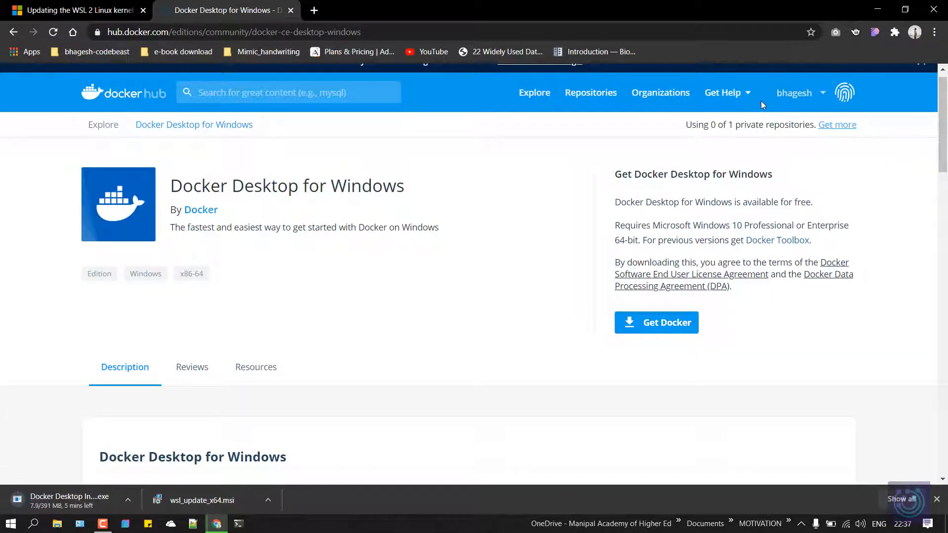
{"action": "scroll", "coordinate": [760, 102], "scroll_direction": "down", "scroll_amount": 7}
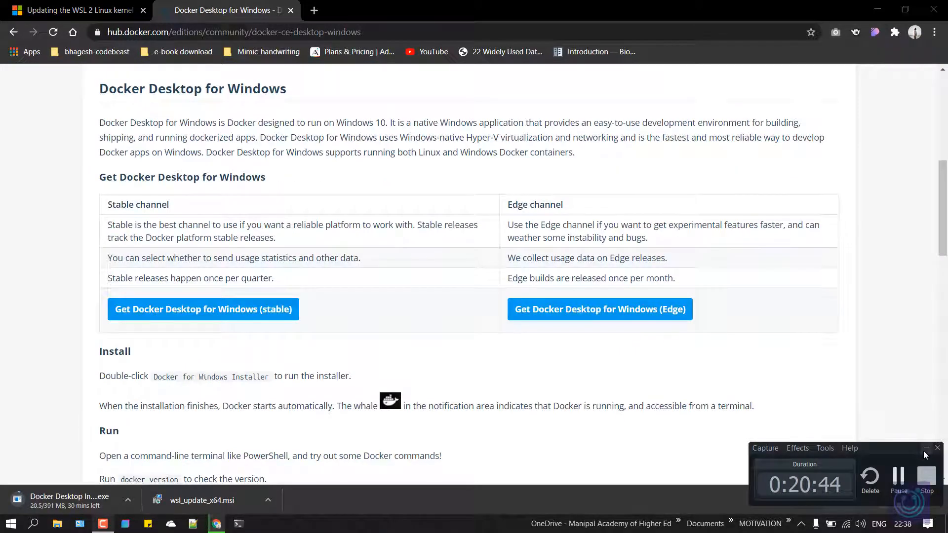
{"action": "left_click", "coordinate": [925, 449]}
{"action": "scroll", "coordinate": [925, 454], "scroll_direction": "up", "scroll_amount": 7}
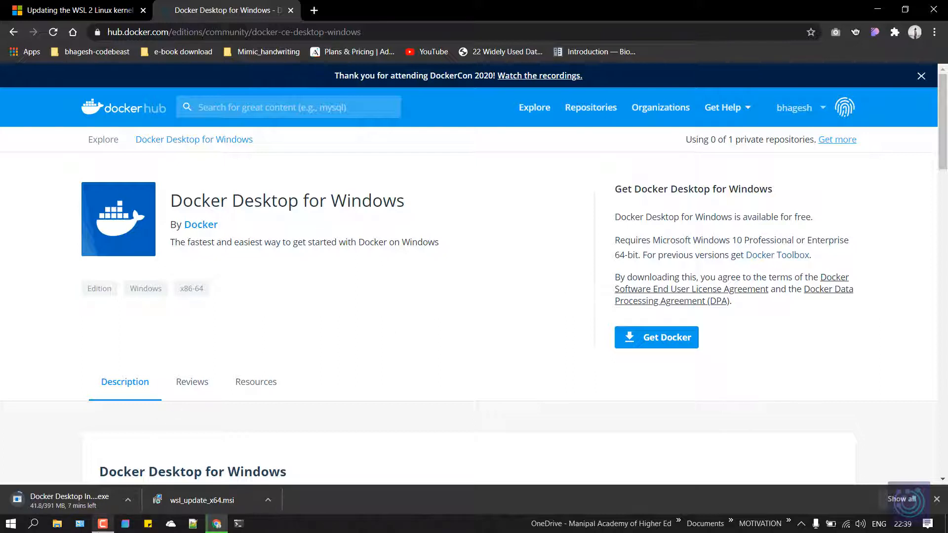
{"action": "left_click", "coordinate": [103, 523]}
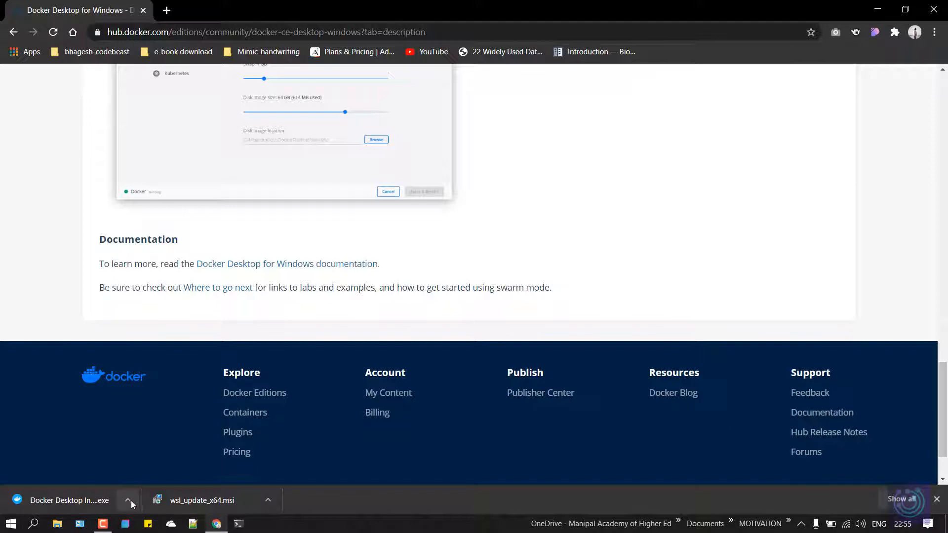
Install Docker Desktop from the installer on the desktop, with WSL 2 Windows features and the desktop shortcut enabled, and close the installer
{"action": "left_click", "coordinate": [875, 1]}
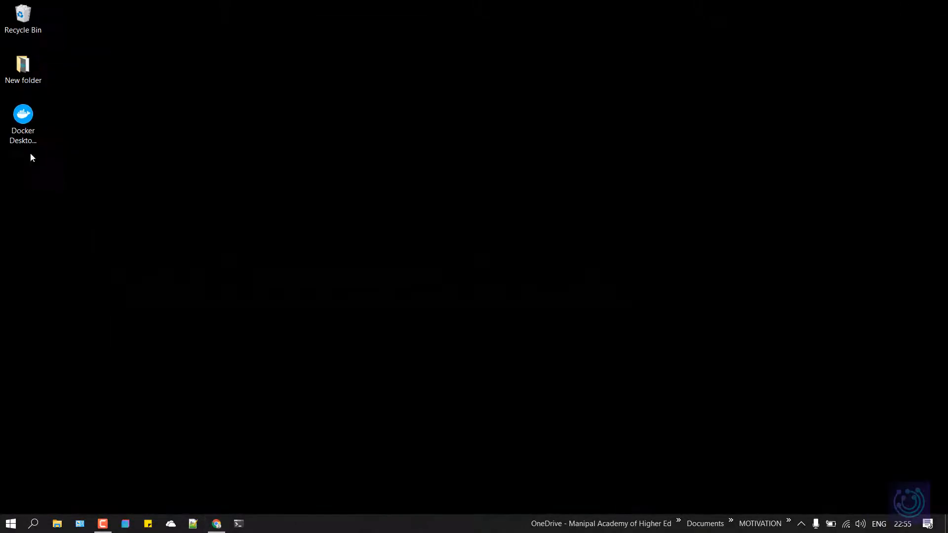
{"action": "left_click", "coordinate": [11, 129]}
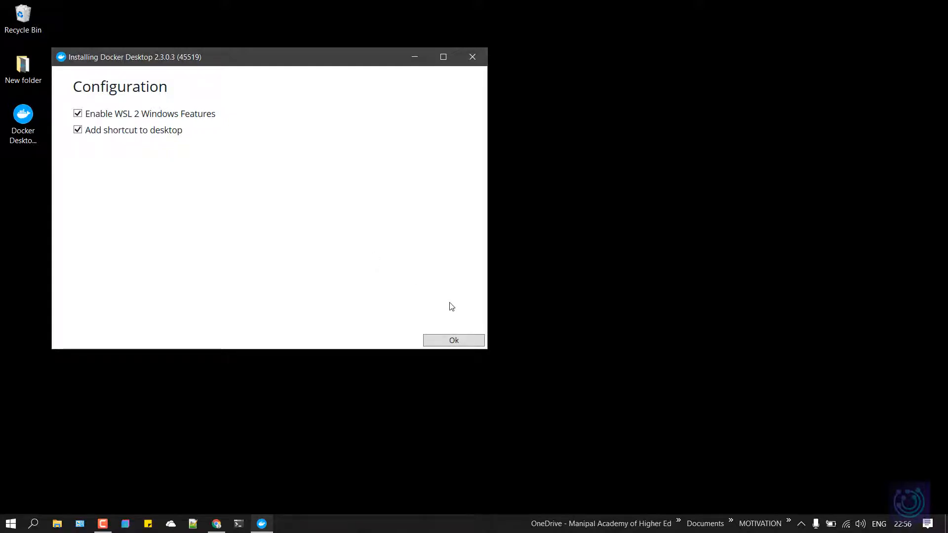
{"action": "left_click", "coordinate": [454, 341]}
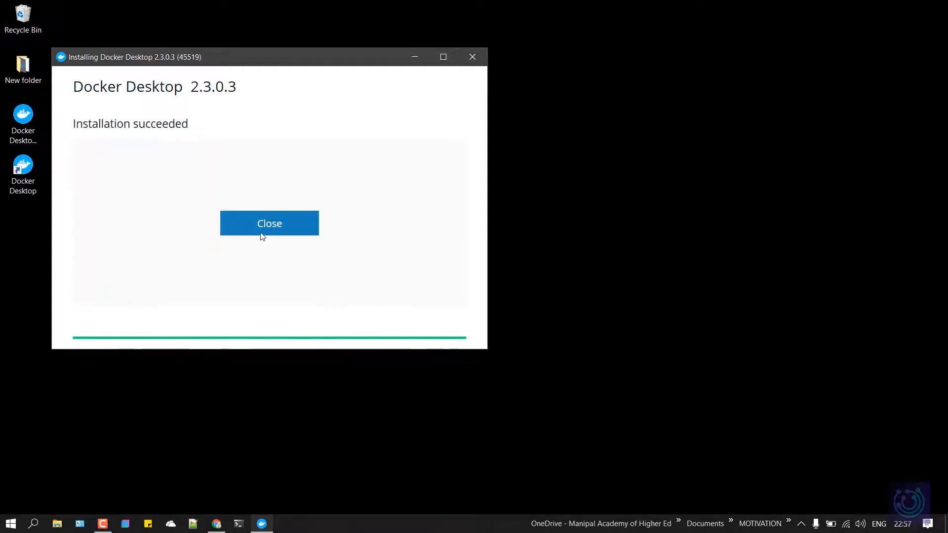
{"action": "left_click", "coordinate": [258, 229]}
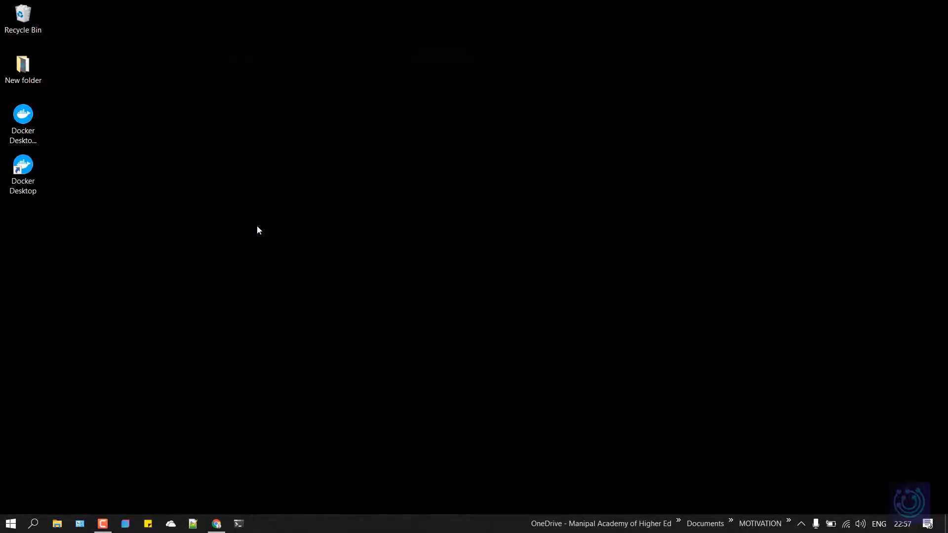
Launch Docker Desktop from its desktop shortcut and open its Dashboard through the whale icon in the notification area
{"action": "double_click", "coordinate": [10, 190]}
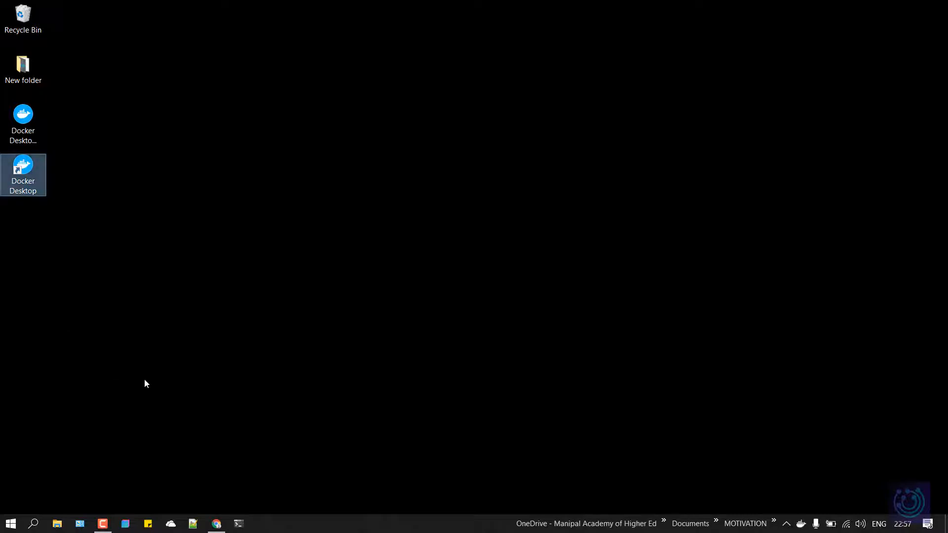
{"action": "left_click", "coordinate": [799, 525]}
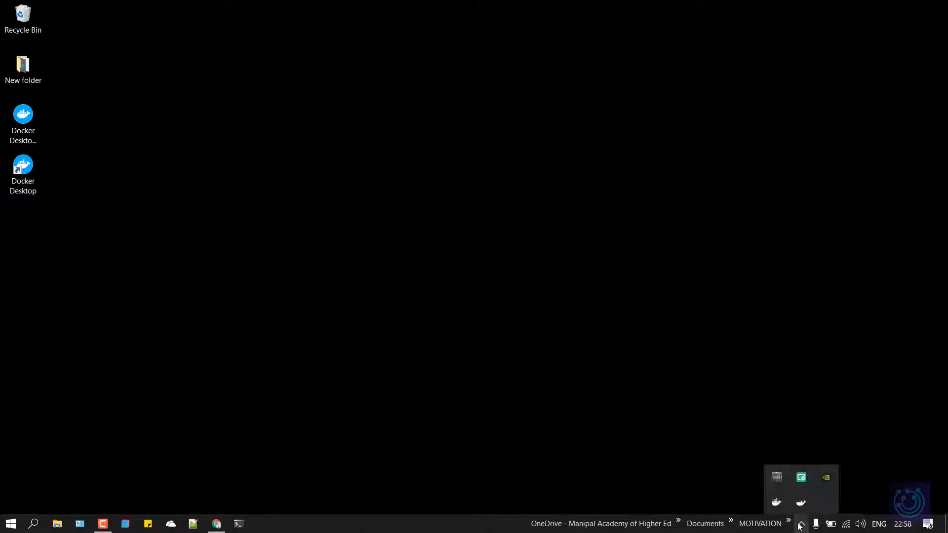
{"action": "right_click", "coordinate": [801, 502]}
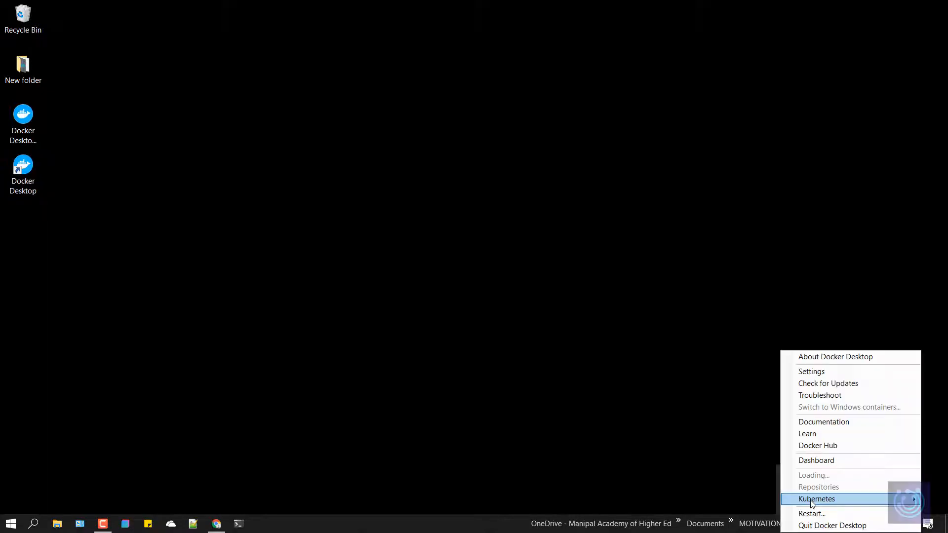
{"action": "left_click", "coordinate": [807, 461]}
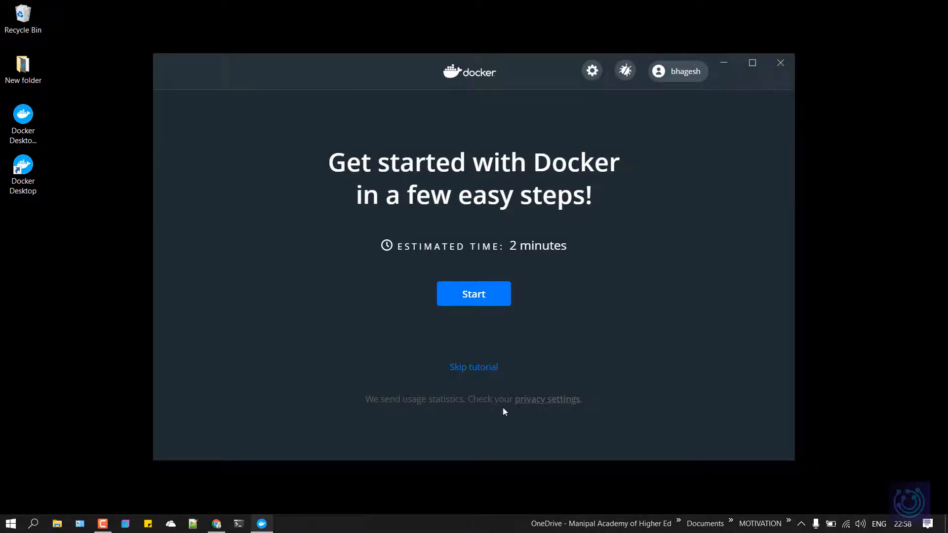
Run winver again to show the Windows edition alongside the Docker Desktop window
{"action": "key", "text": "super"}
{"action": "type", "text": "win"}
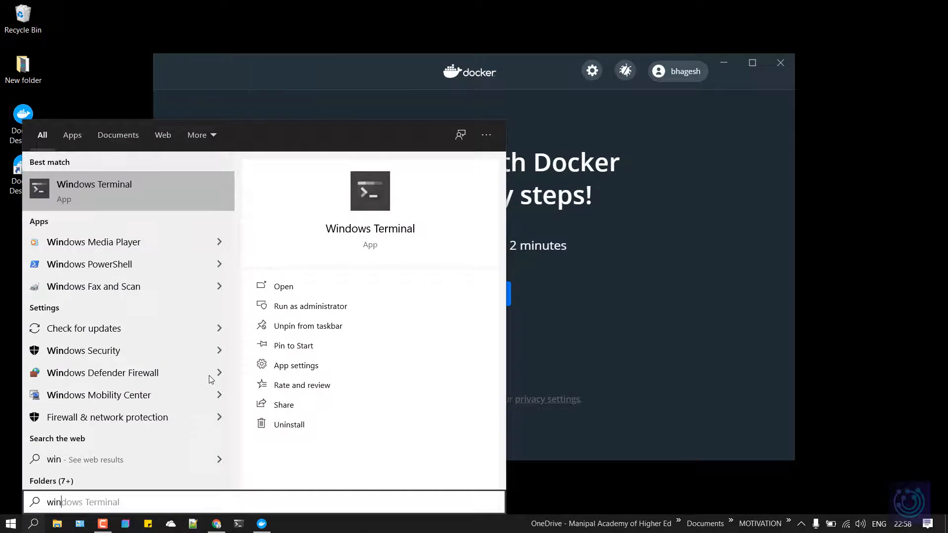
{"action": "type", "text": "ver"}
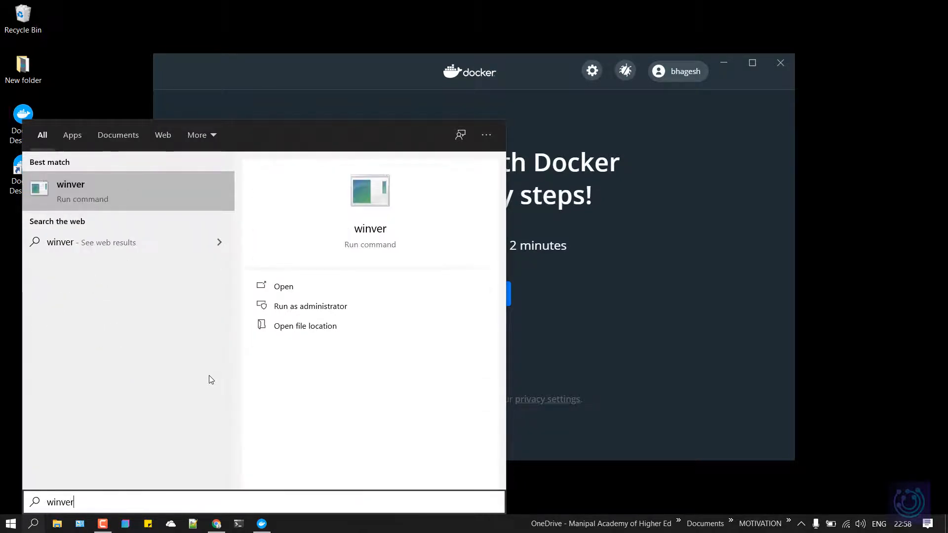
{"action": "key", "text": "Return"}
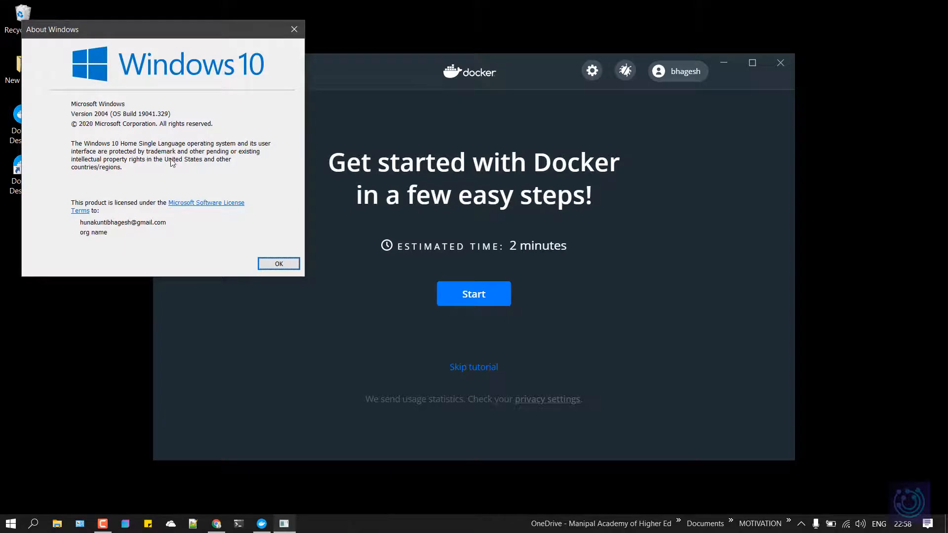
Bring Docker Desktop to the front and open the WSL Integration page of its Resources settings
{"action": "left_click", "coordinate": [623, 174]}
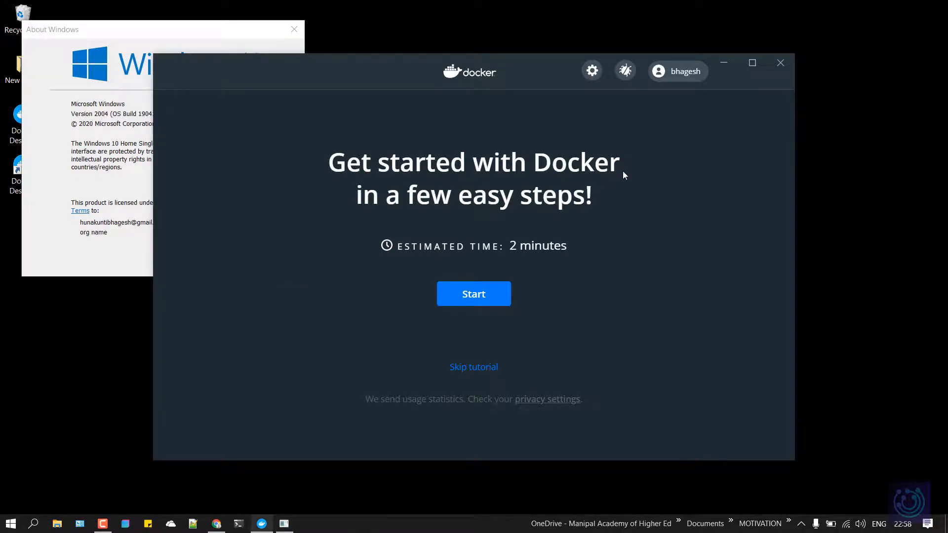
{"action": "left_click", "coordinate": [591, 71]}
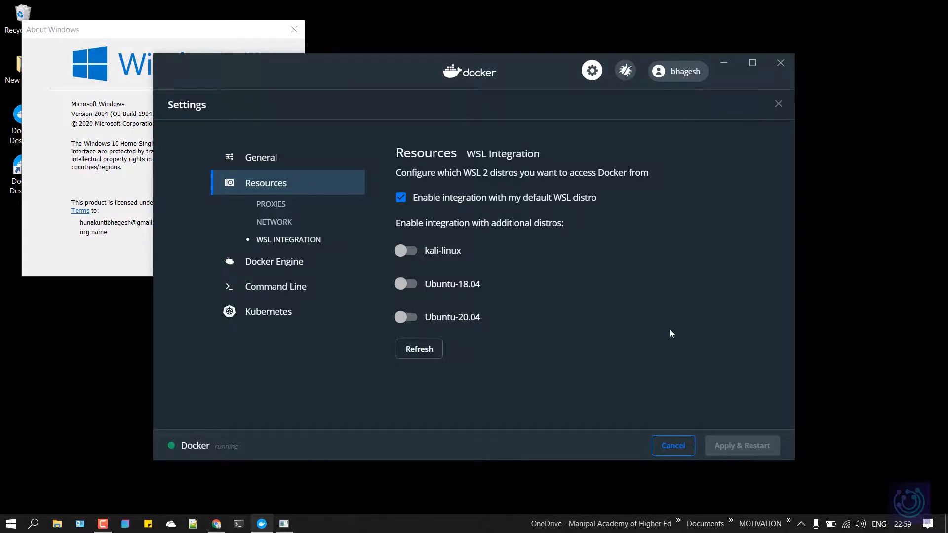
In a Command Prompt, run wsl --list --verbose to check the WSL distros and their versions, and return to the Docker settings
{"action": "key", "text": "super+s"}
{"action": "type", "text": "cmd"}
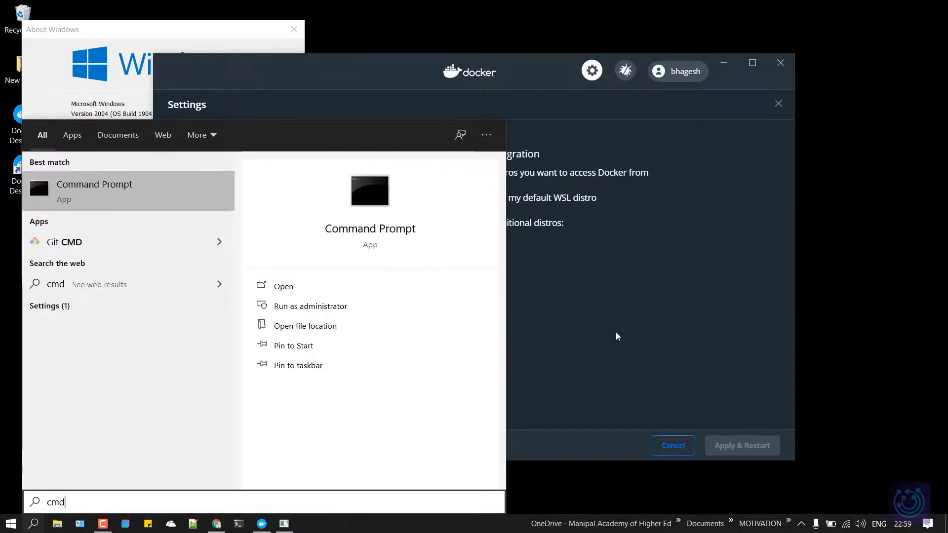
{"action": "key", "text": "Return"}
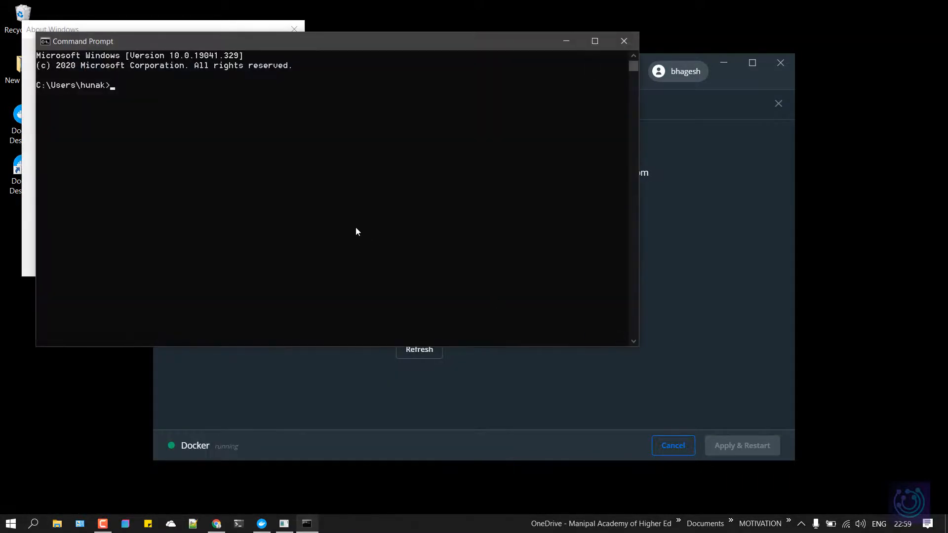
{"action": "type", "text": "wsl"}
{"action": "type", "text": "--list --verbose"}
{"action": "key", "text": "Return"}
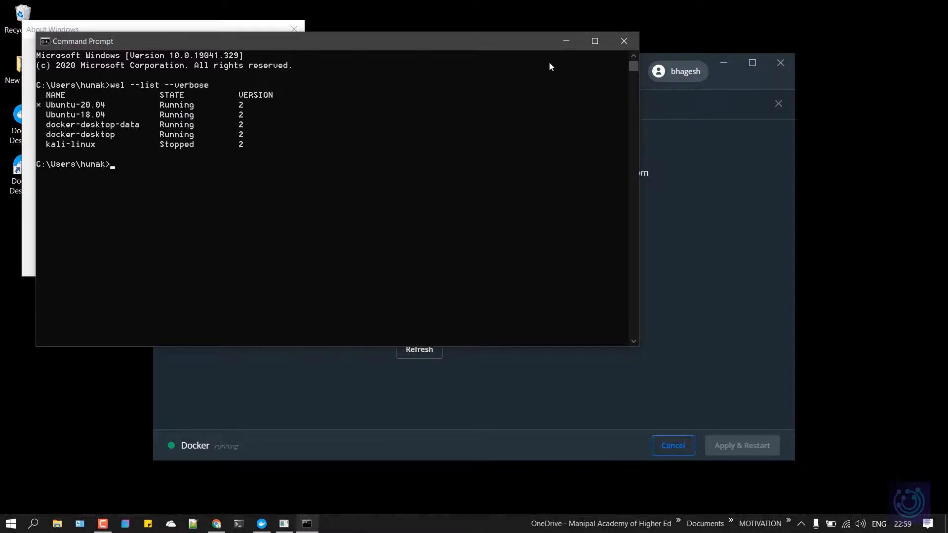
{"action": "left_click", "coordinate": [606, 41]}
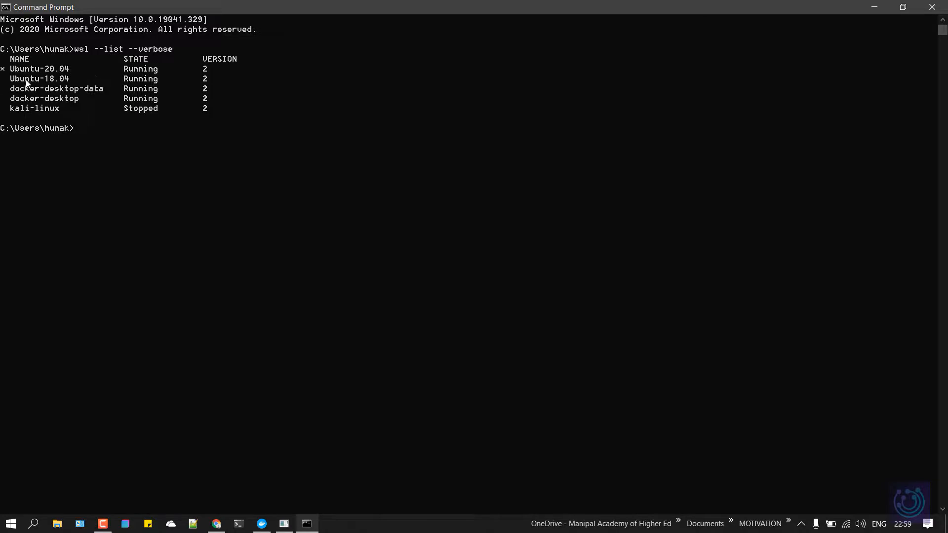
{"action": "left_click", "coordinate": [874, 7]}
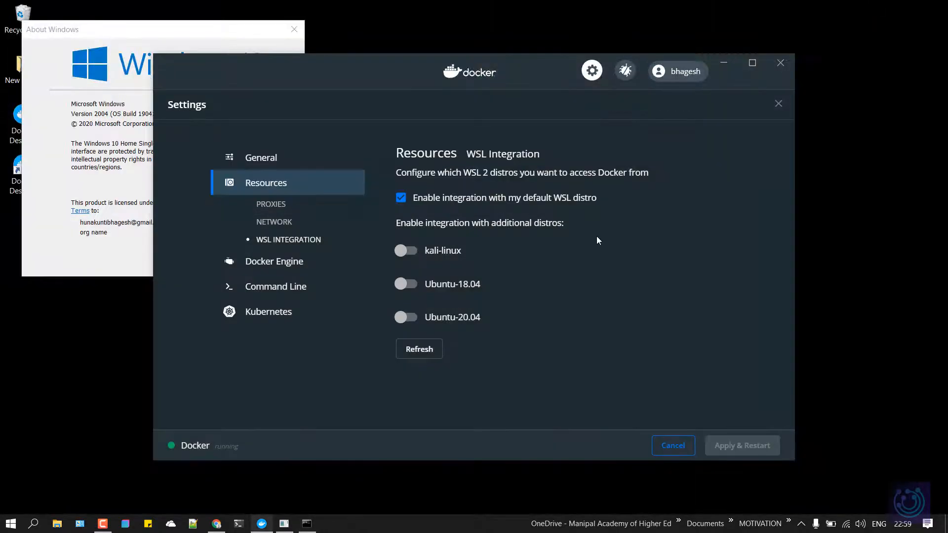